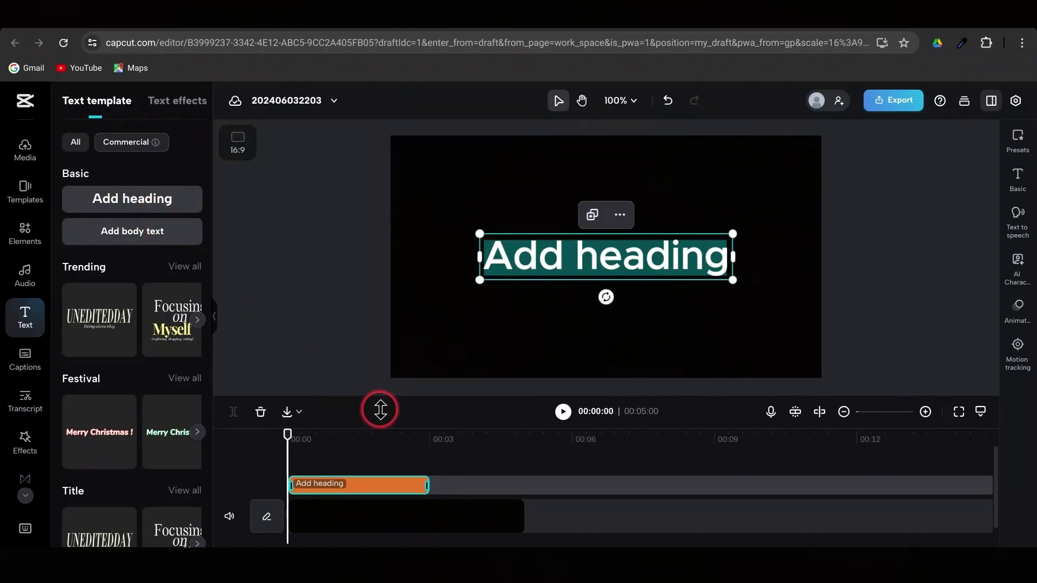
- Stretch the Add heading text clip to about 00:05 on the timeline
drag(427, 483, 520, 486)
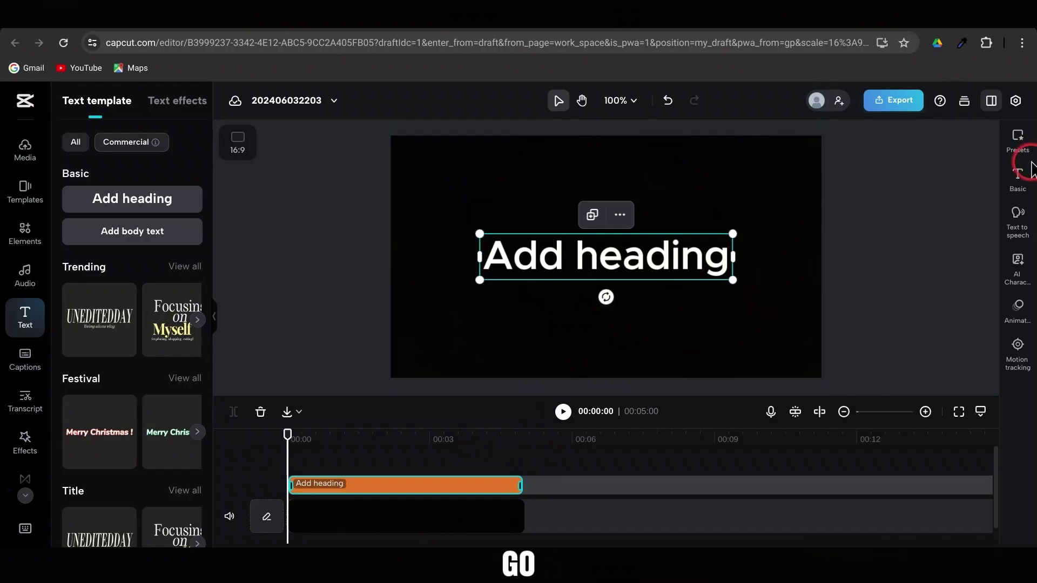
- Clear the placeholder heading text in the Basic text panel
click(1019, 178)
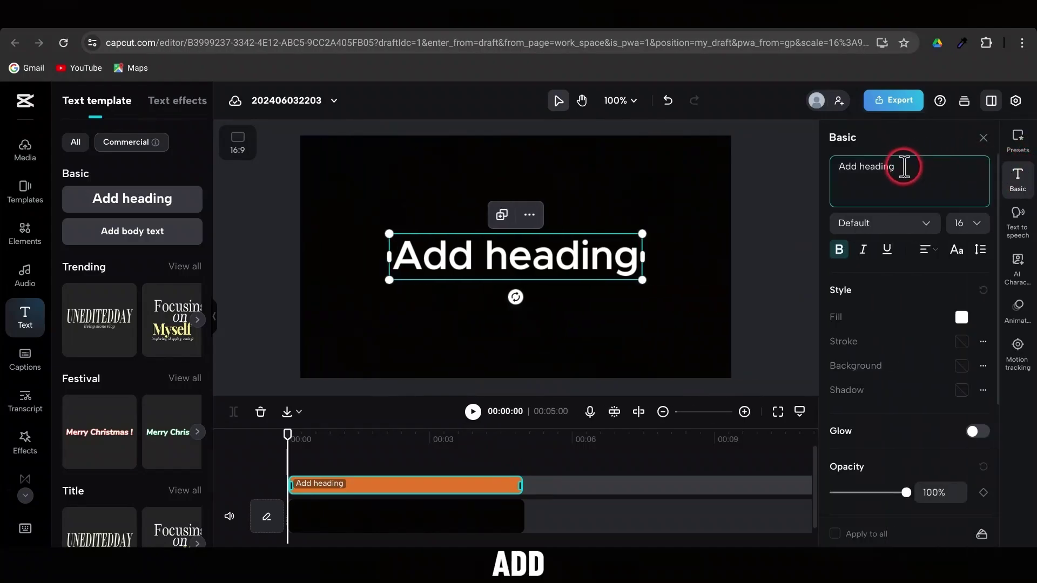
key(BackSpace)
key(BackSpace)
key(BackSpace)
key(BackSpace)
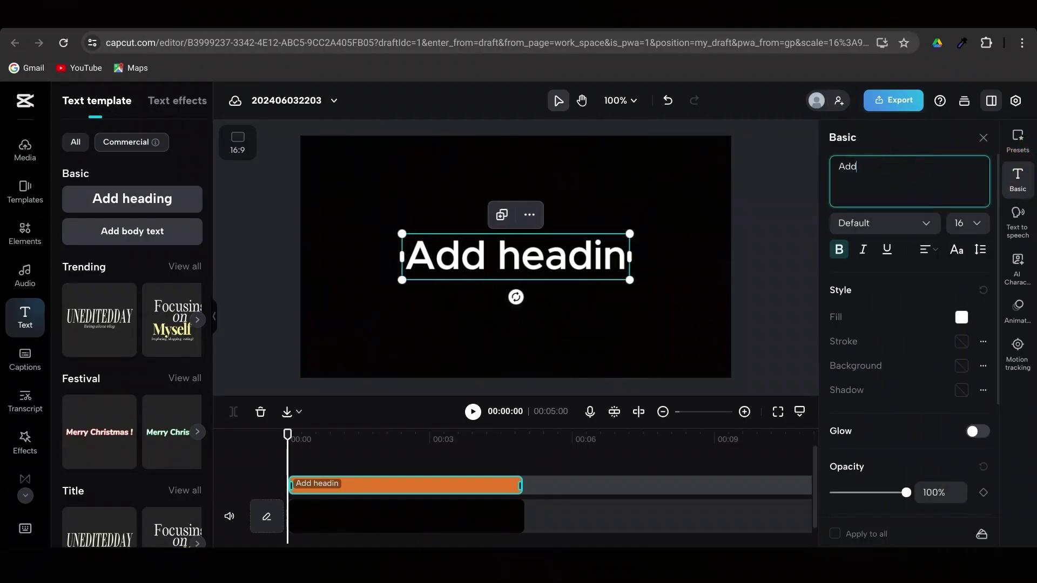
key(BackSpace)
key(BackSpace)
key(BackSpace)
text(Edit Studio)
- Set the heading font to ZY Fervent
click(926, 223)
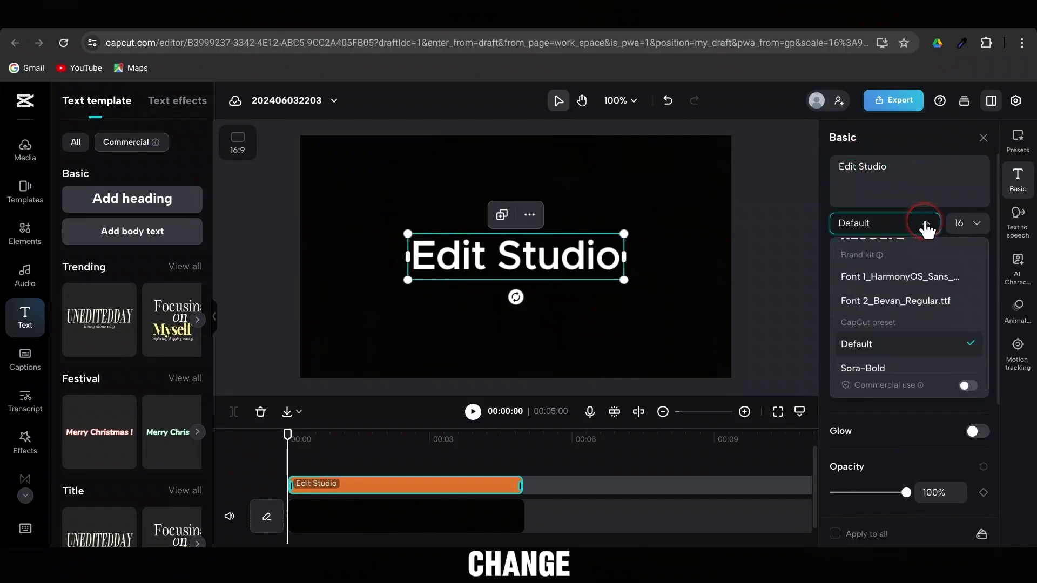
scroll(914, 275, down, 1)
scroll(916, 280, down, 3)
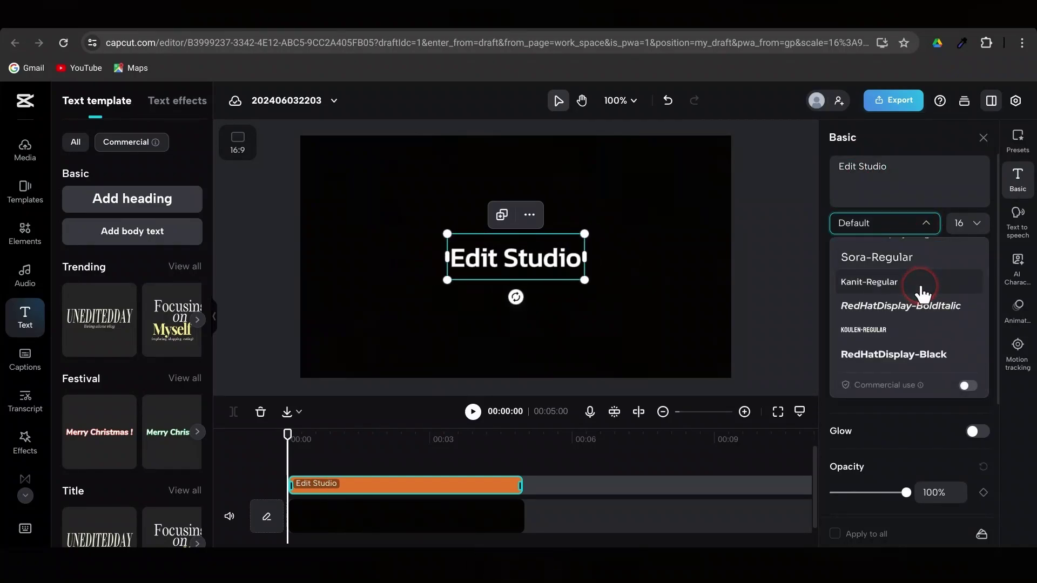
scroll(920, 287, down, 3)
scroll(922, 292, down, 1)
scroll(920, 280, down, 1)
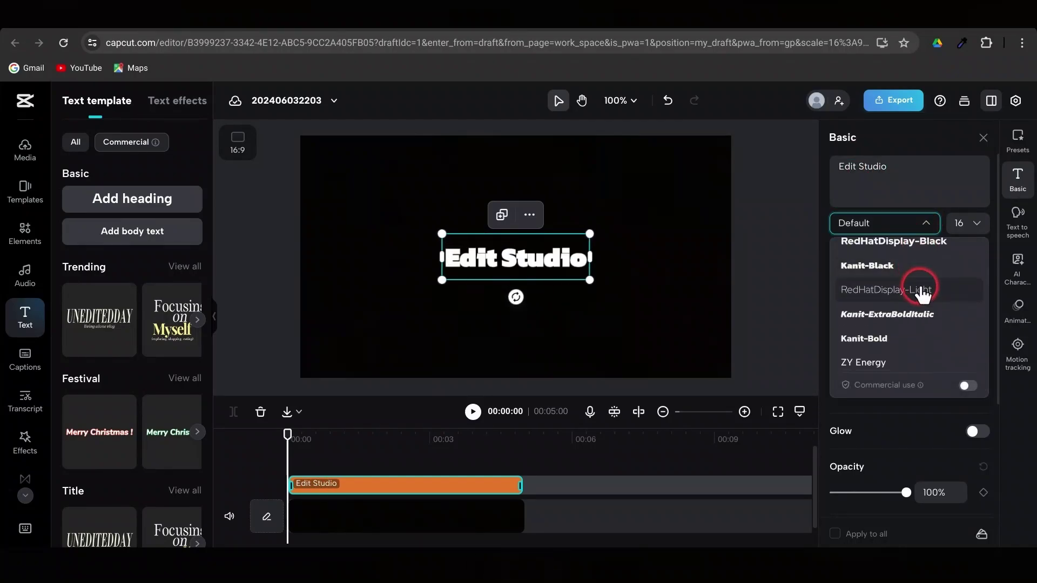
scroll(940, 322, down, 3)
scroll(924, 313, down, 1)
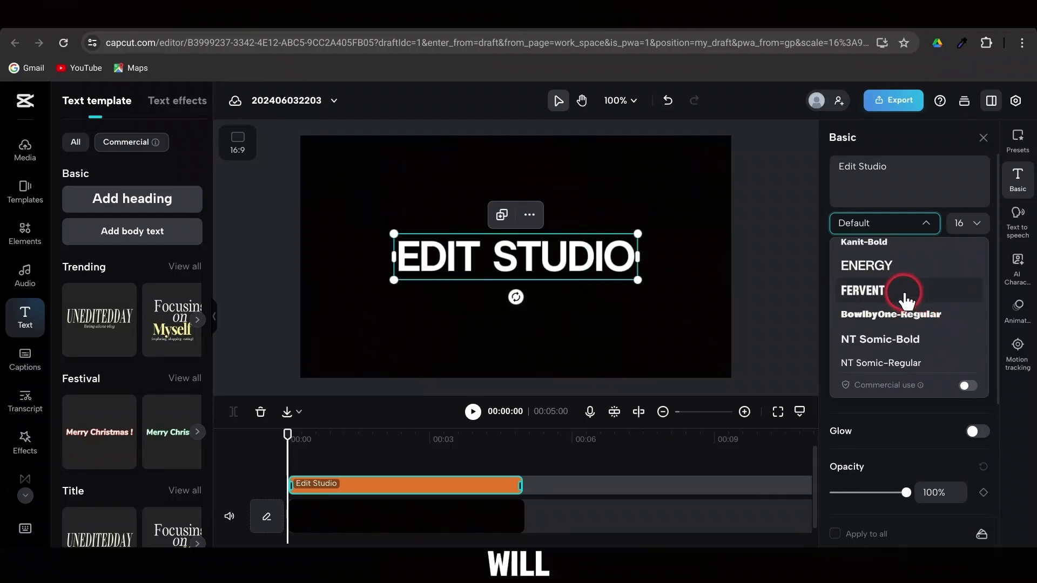
click(901, 293)
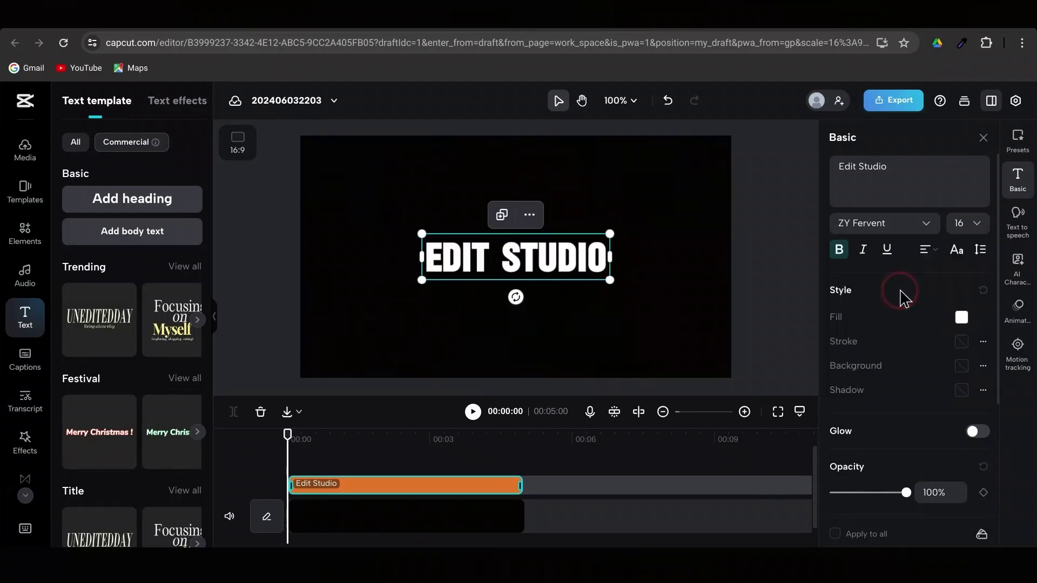
- Enlarge the EDIT STUDIO text to span nearly the whole frame
drag(610, 235, 729, 203)
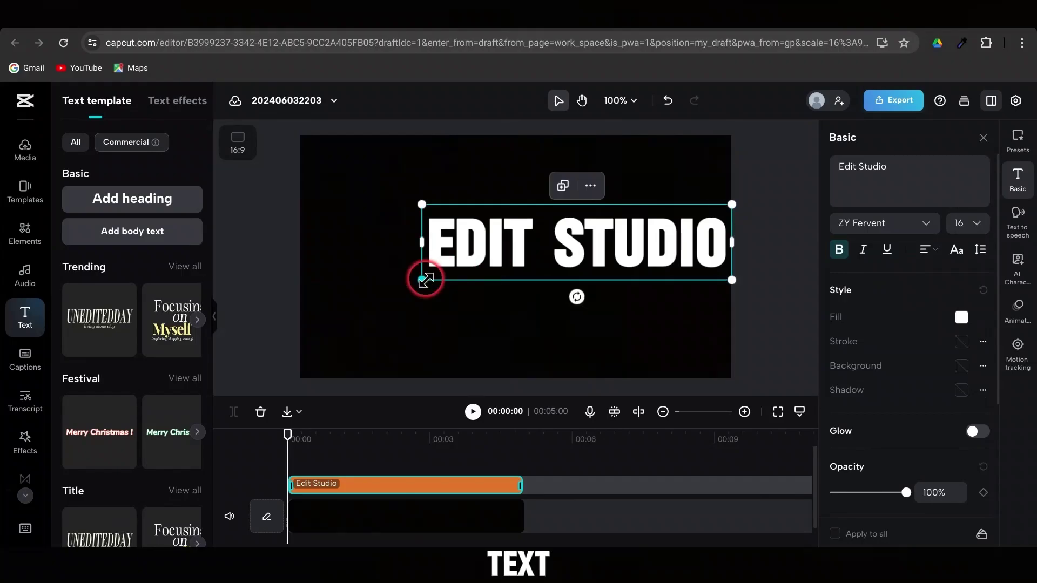
drag(423, 280, 301, 308)
click(710, 342)
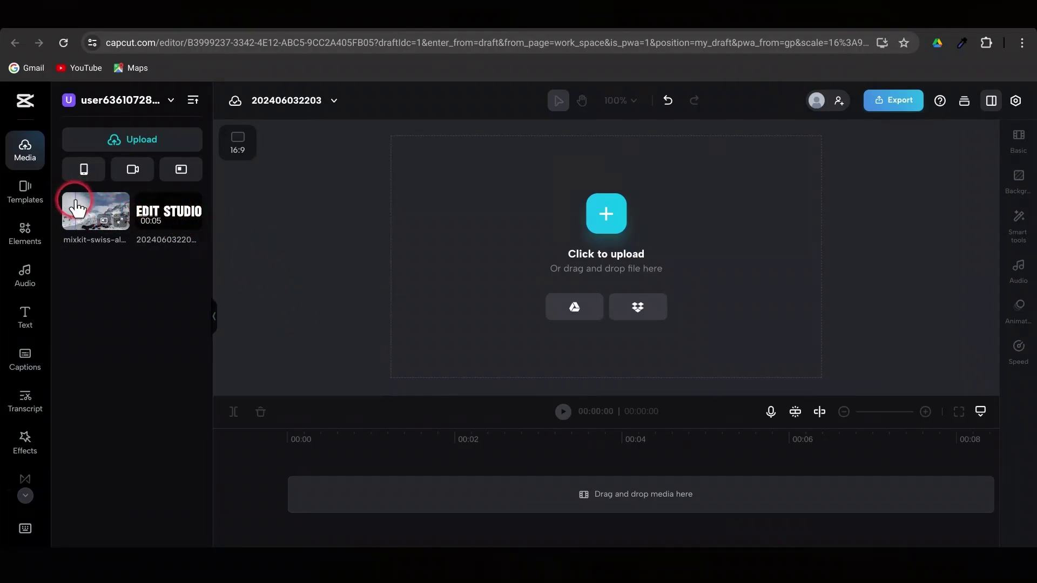
- Add the mixkit mountain video and the EDIT STUDIO clip above it to the timeline
mouse_move(78, 210)
mouse_down()
mouse_move(287, 503)
mouse_move(294, 493)
mouse_up()
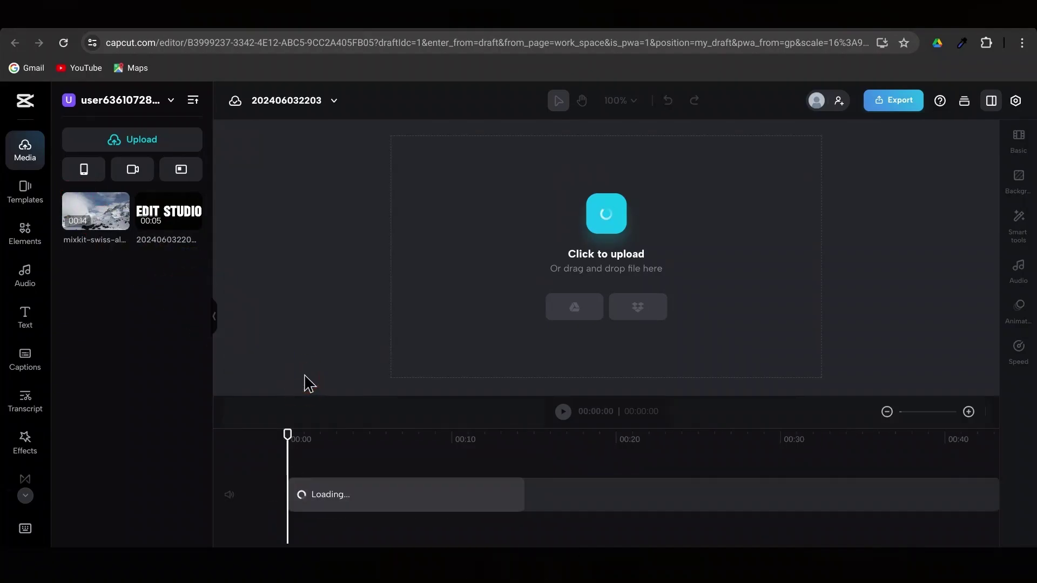
drag(171, 210, 322, 487)
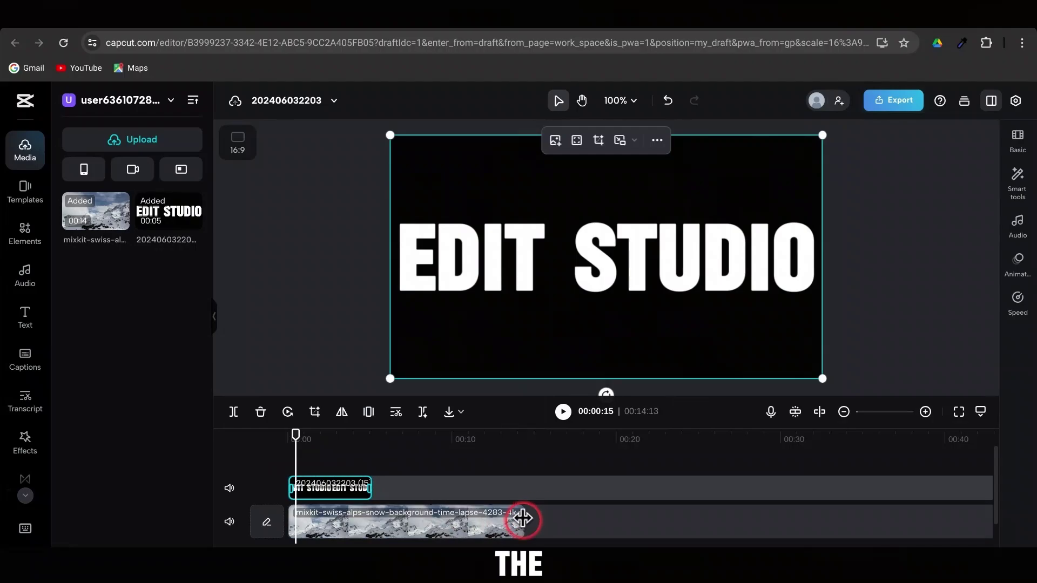
- Trim the mountain video to the text clip's five-second length and zoom the timeline in
drag(503, 527, 378, 523)
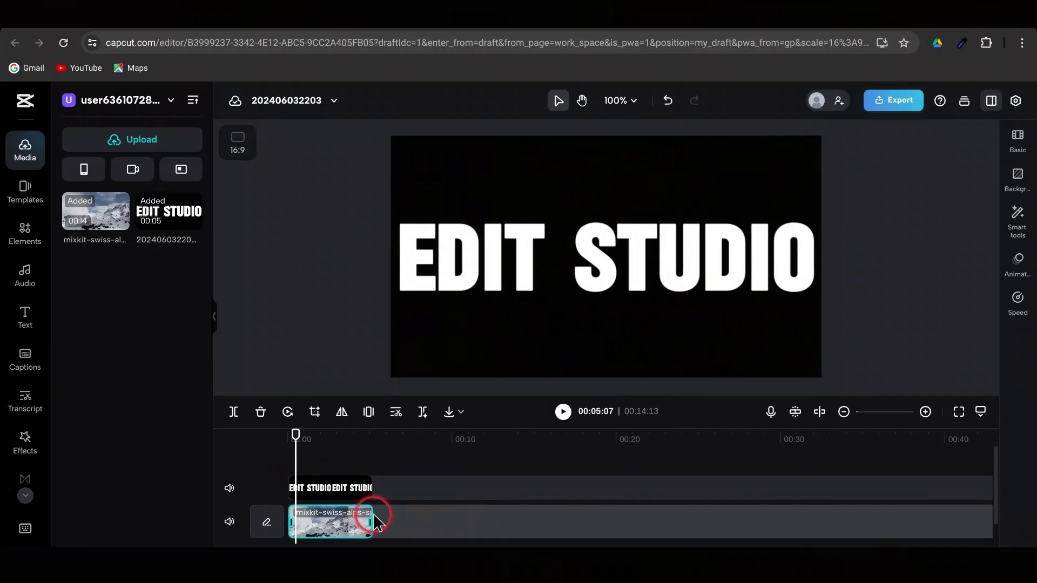
click(924, 411)
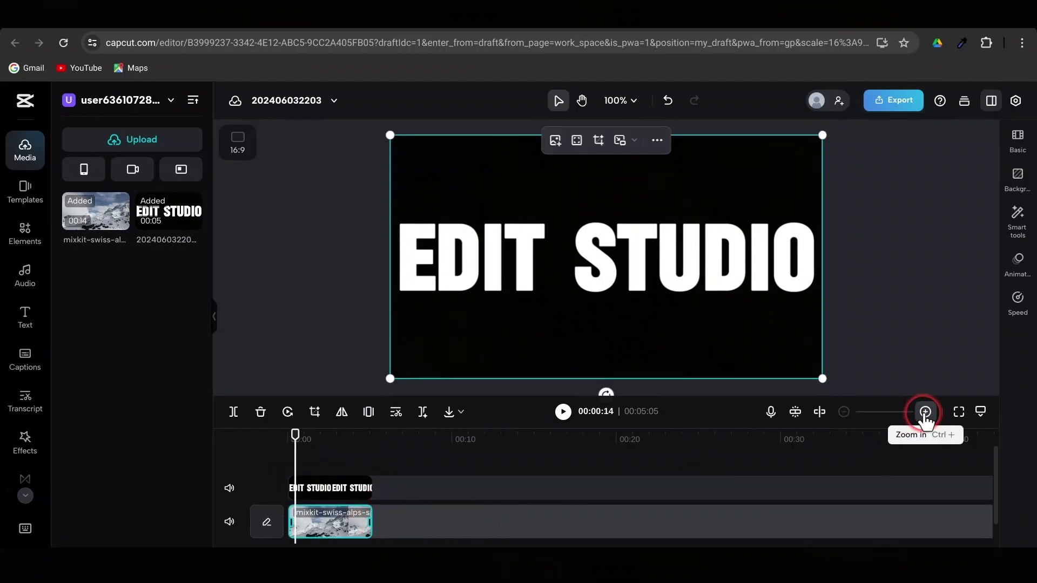
click(924, 412)
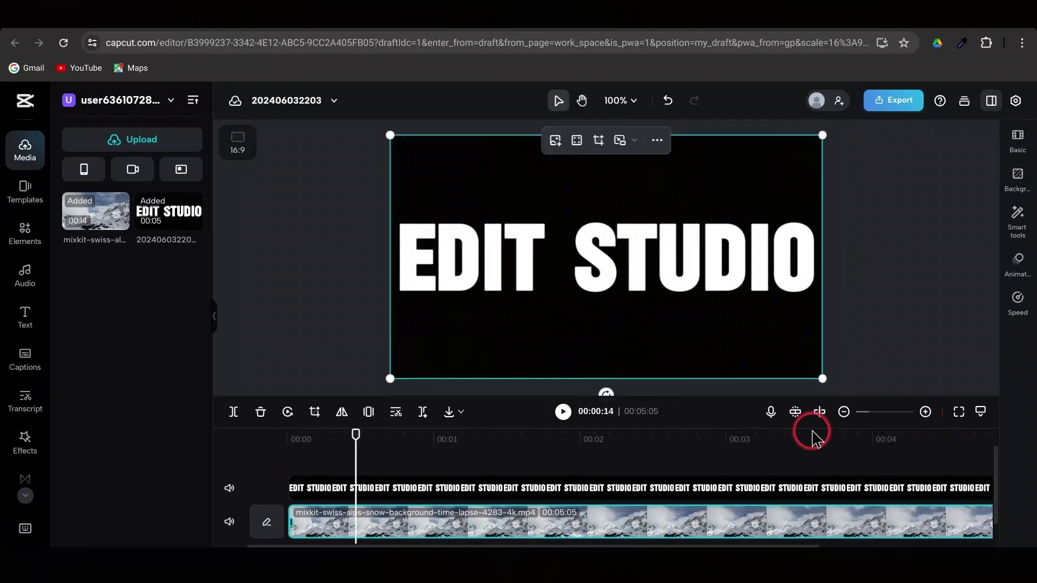
- Set the EDIT STUDIO clip's blend mode to Multiply in its Basic panel
click(369, 490)
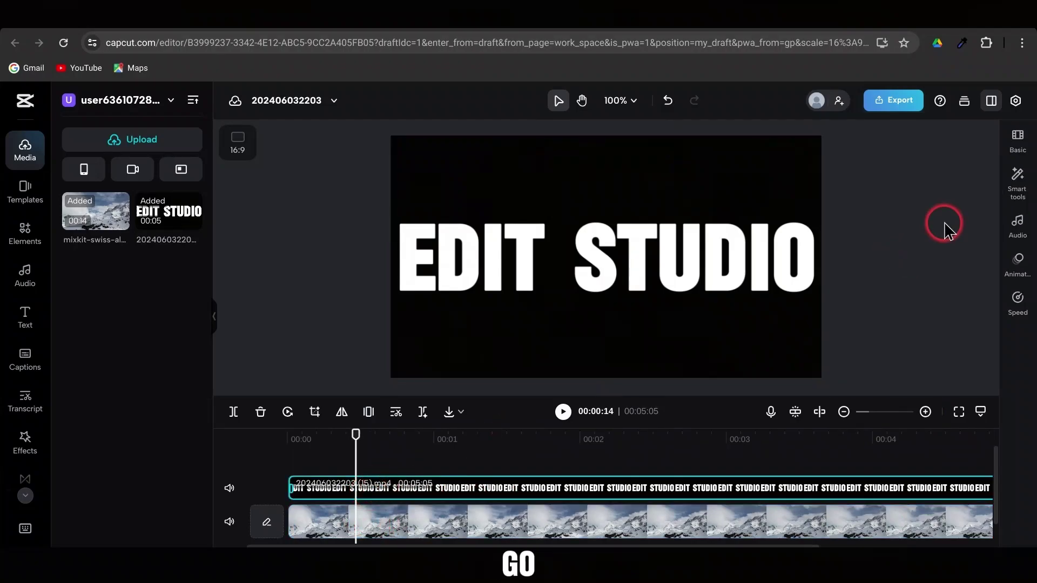
click(1018, 140)
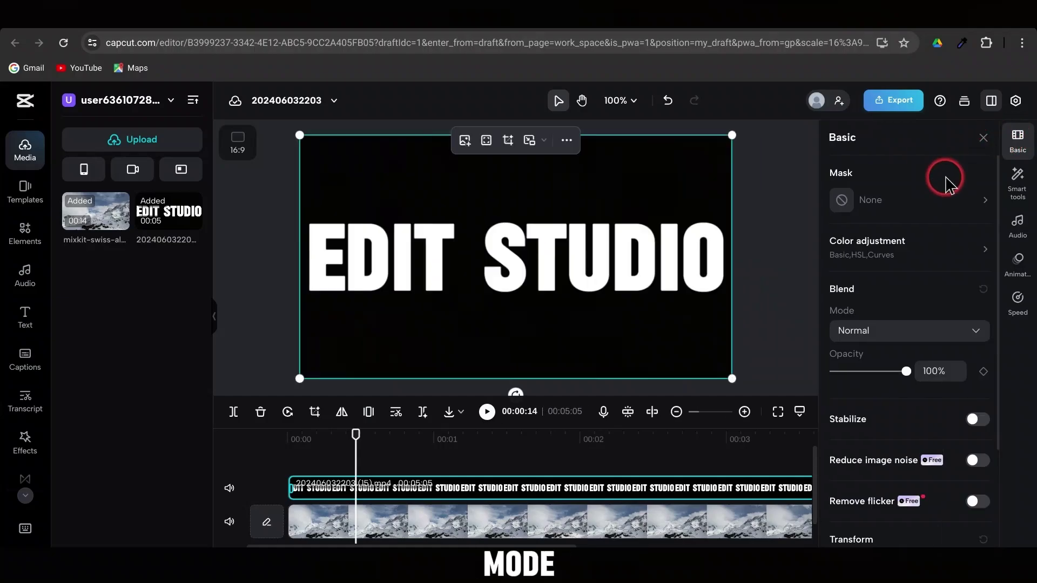
click(943, 330)
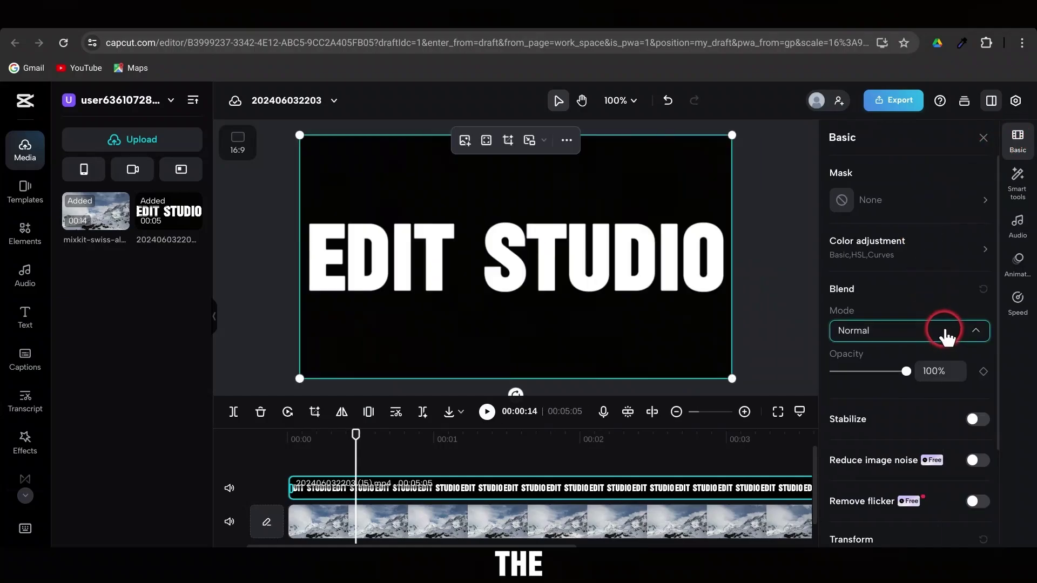
scroll(918, 373, down, 2)
scroll(918, 373, down, 1)
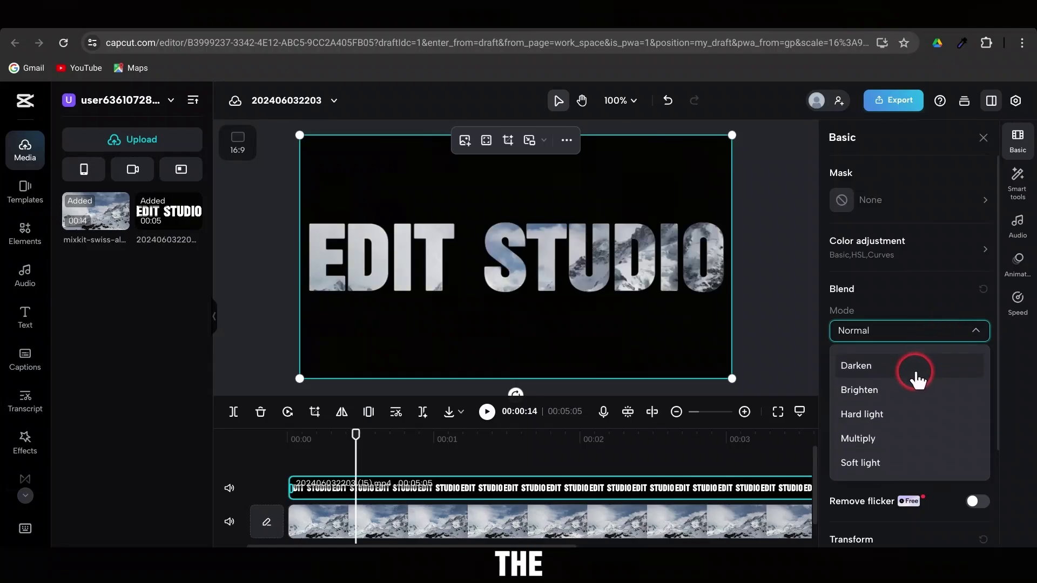
scroll(917, 373, down, 2)
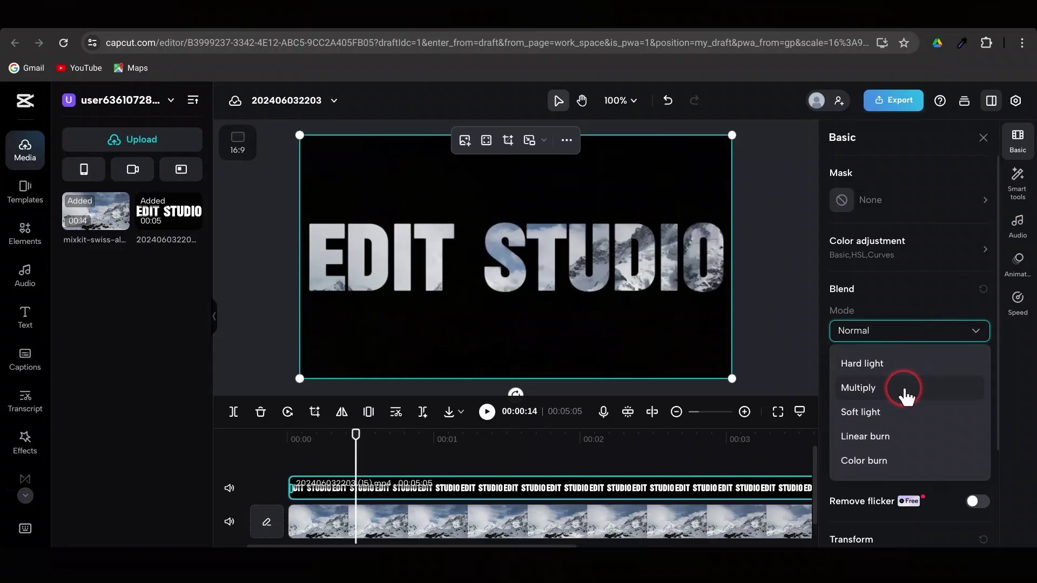
click(906, 390)
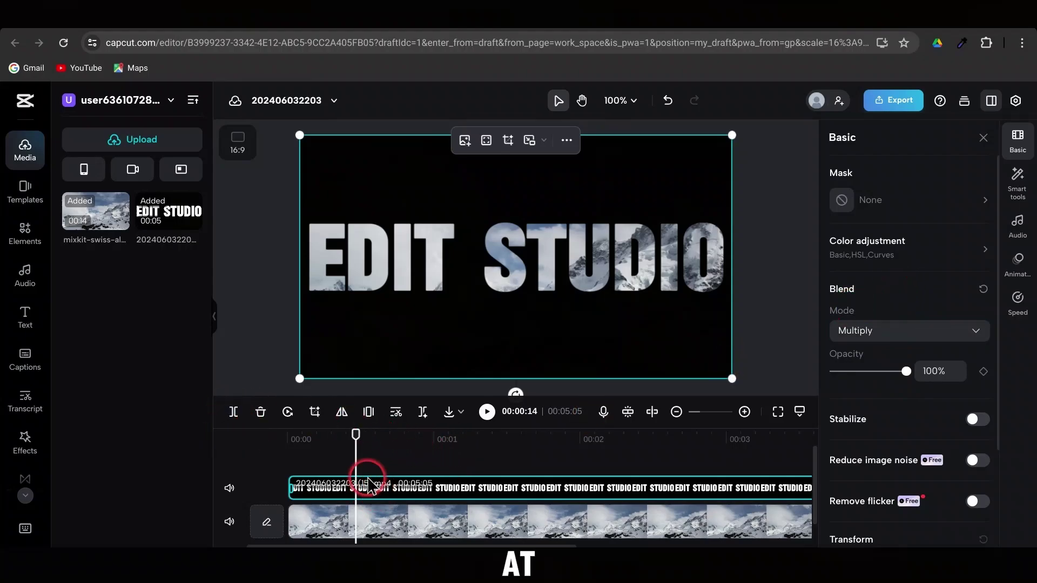
- Split the text clip about 0.15 seconds in and select the longer remainder
drag(356, 460, 358, 460)
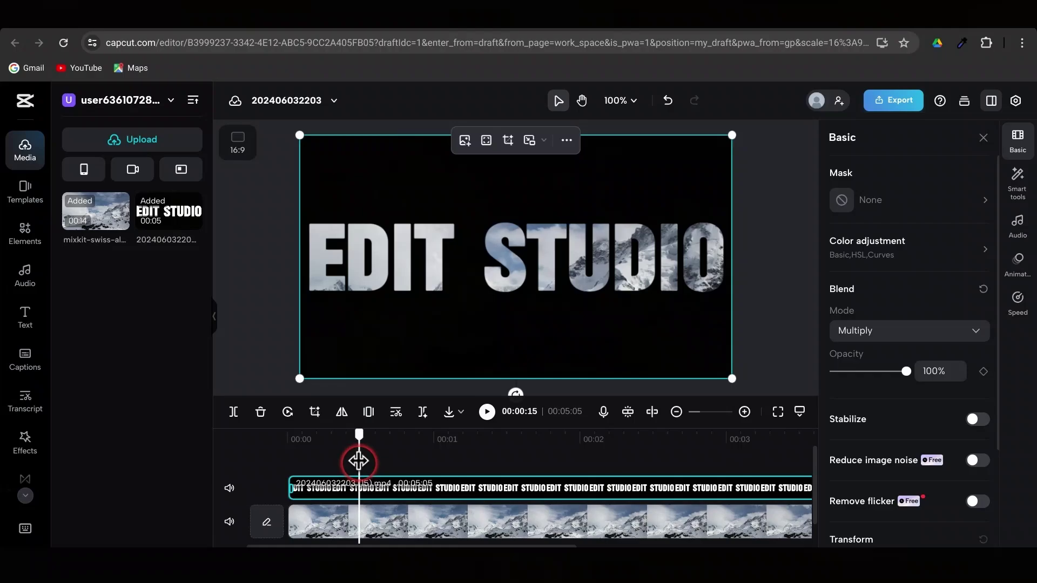
click(233, 414)
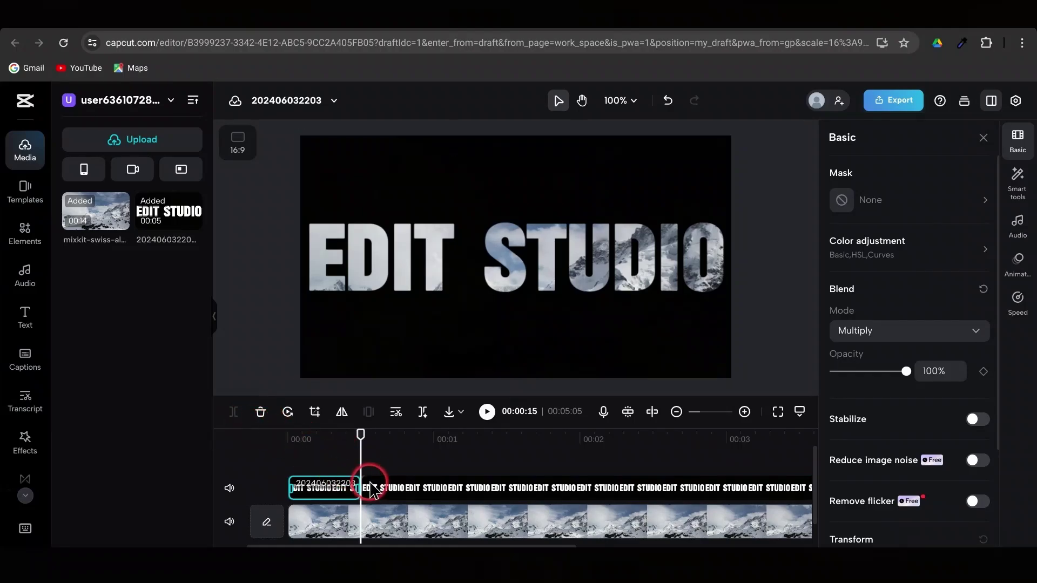
click(384, 495)
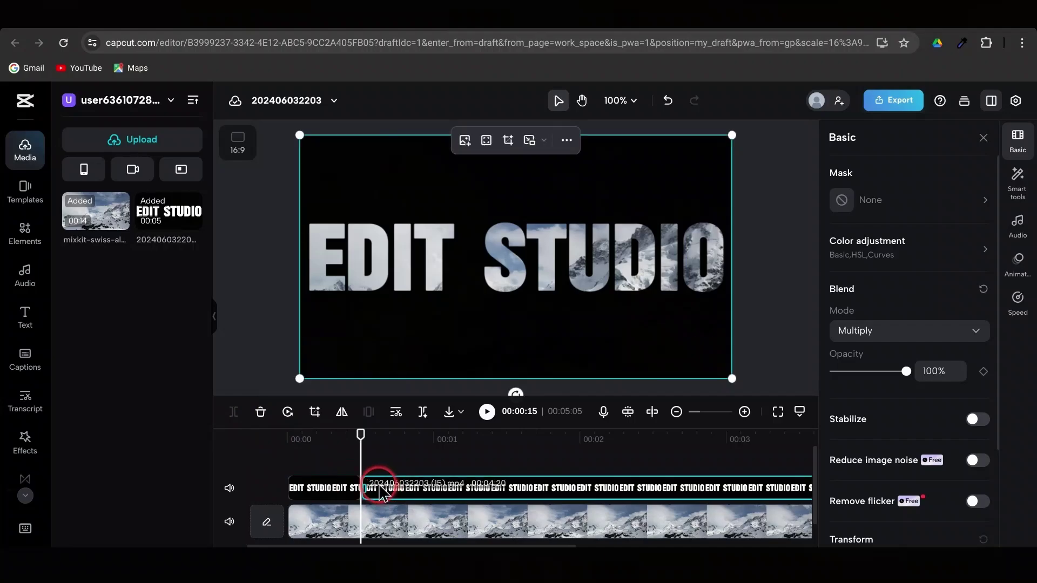
- Apply an inverted Mirror mask to the second text piece and shrink it to size 1
click(844, 200)
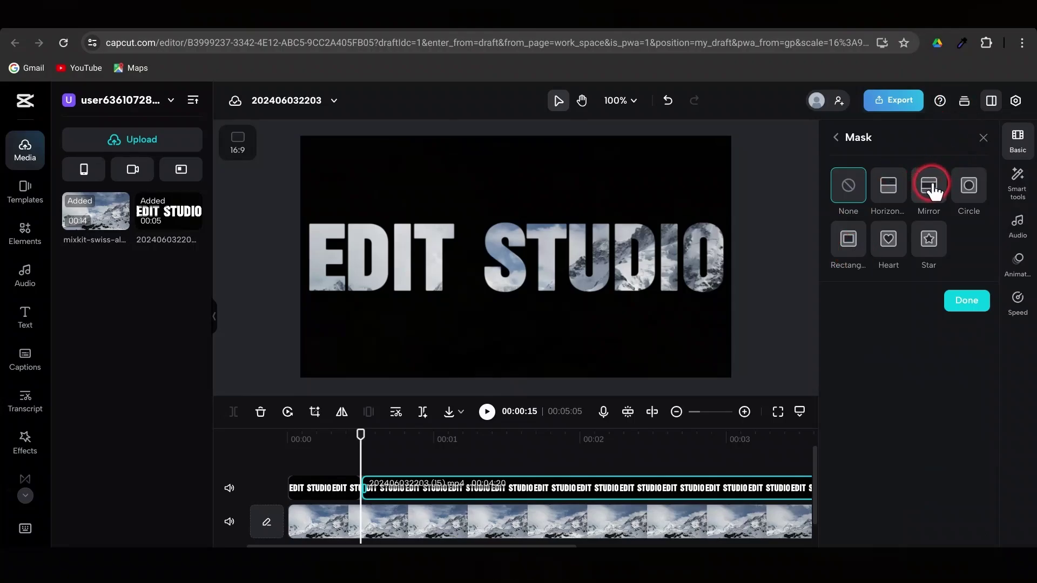
click(929, 189)
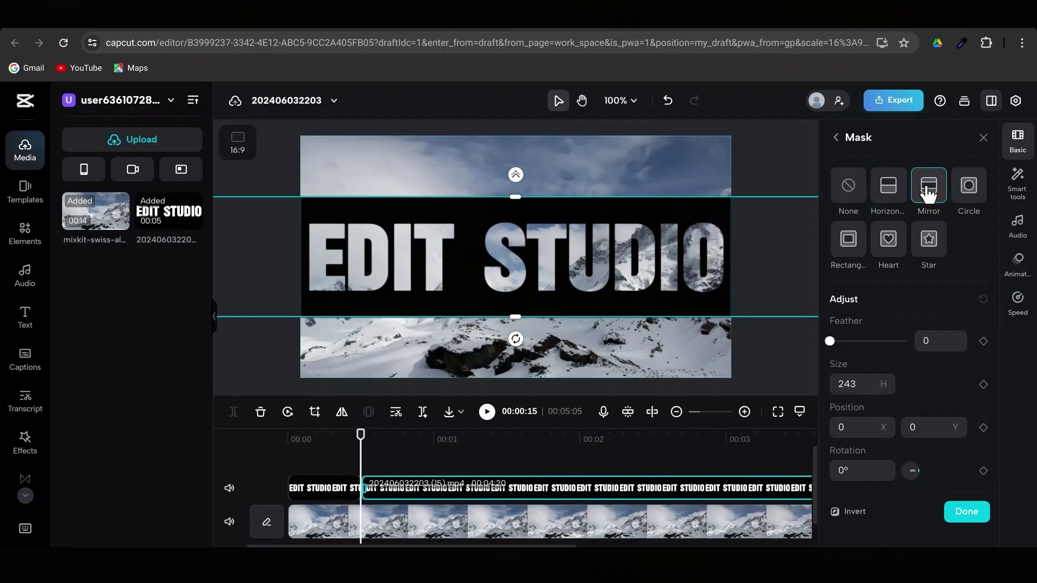
click(835, 513)
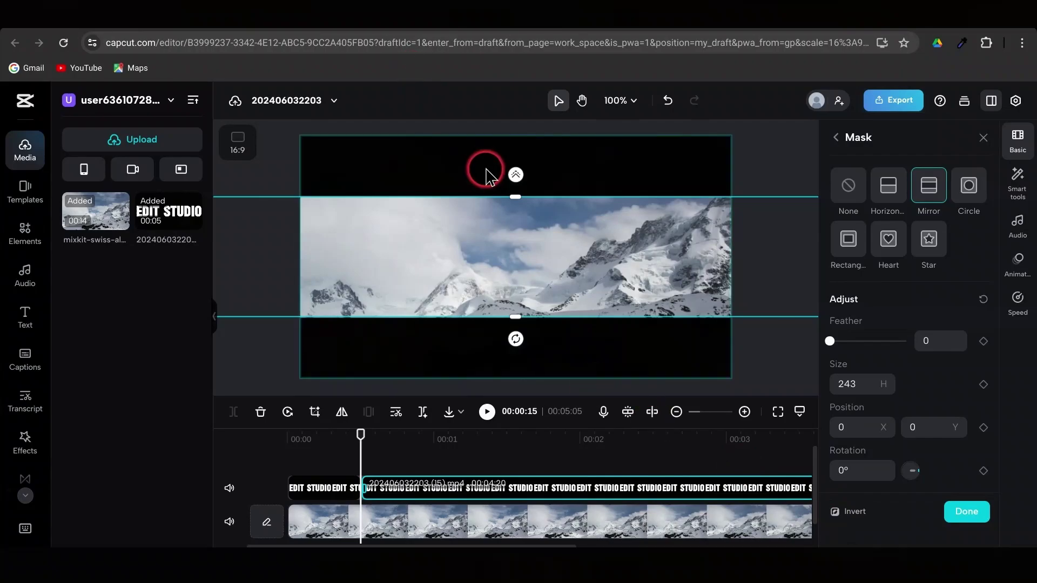
drag(515, 195, 502, 357)
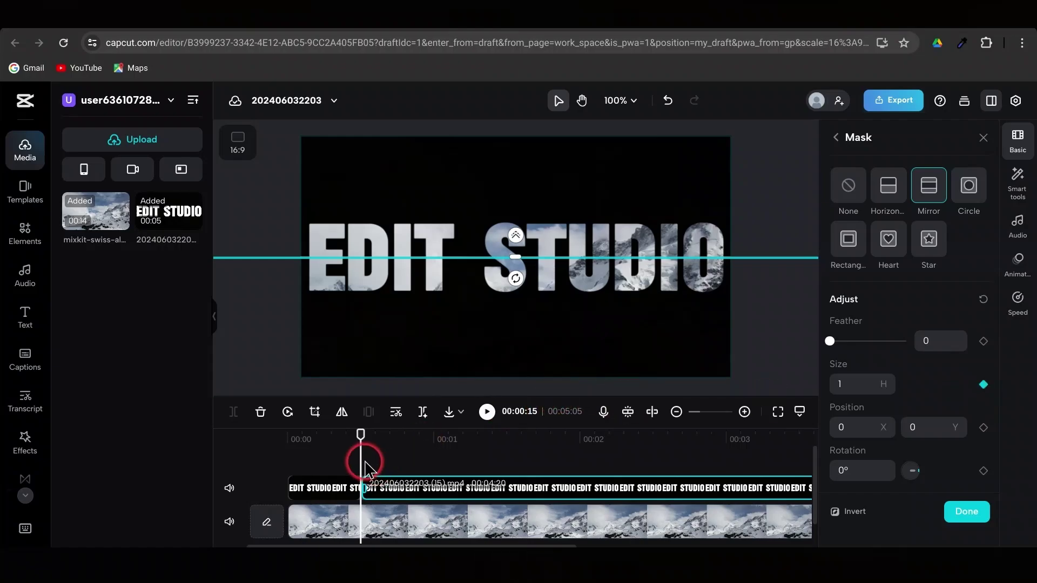
- At about 00:02:09, widen the Mirror mask to size 374
drag(360, 456, 623, 447)
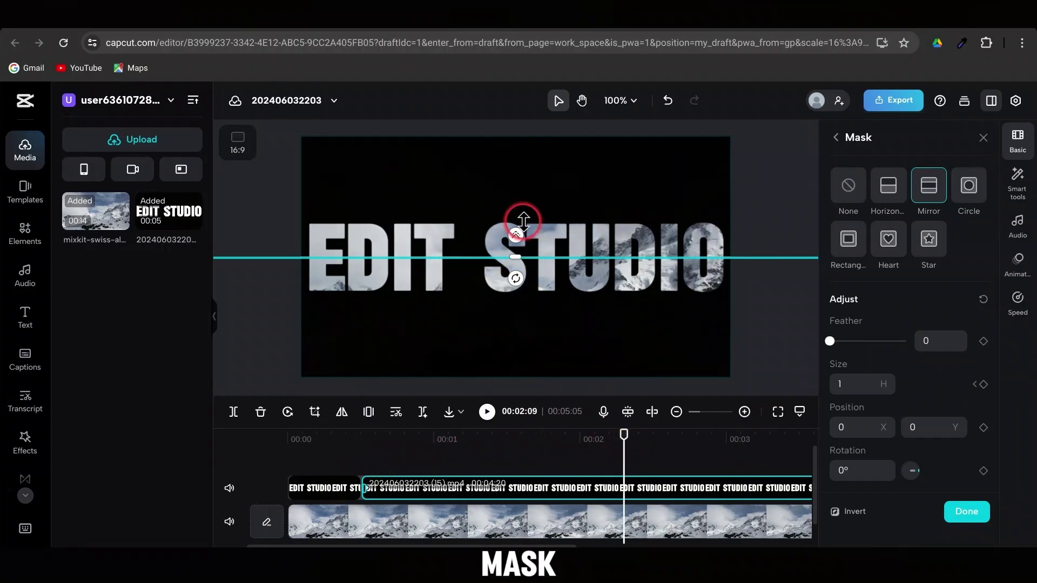
drag(524, 221, 535, 111)
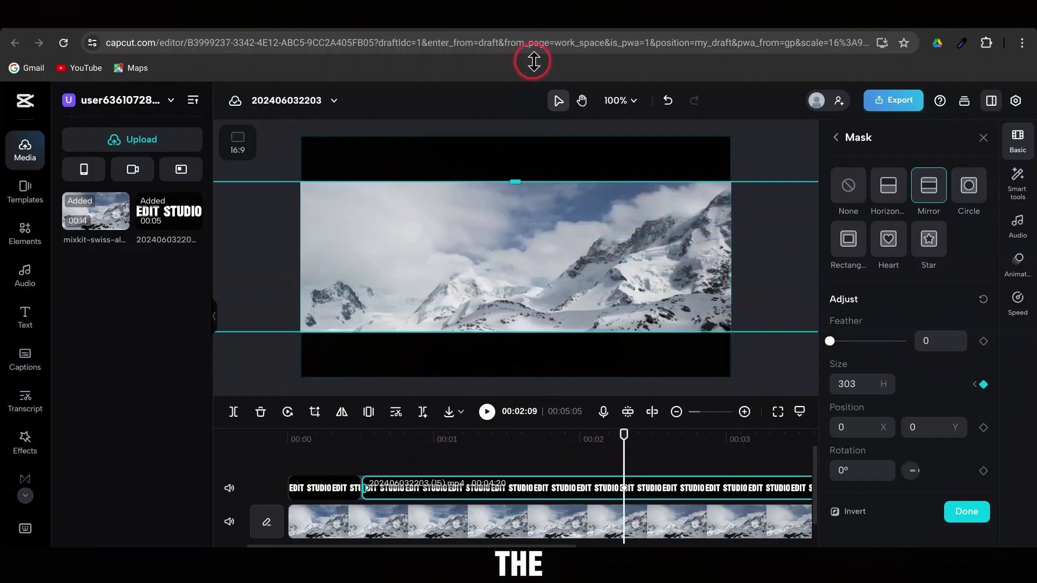
drag(534, 62, 538, 71)
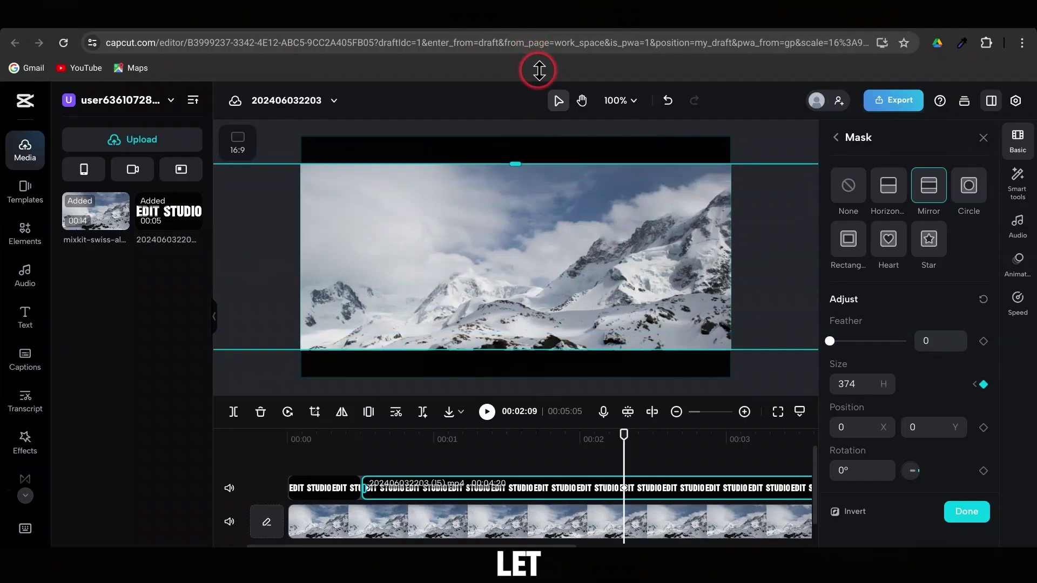
- Move the playhead to 00:00:00 and deselect the clip, closing the mask settings
click(289, 454)
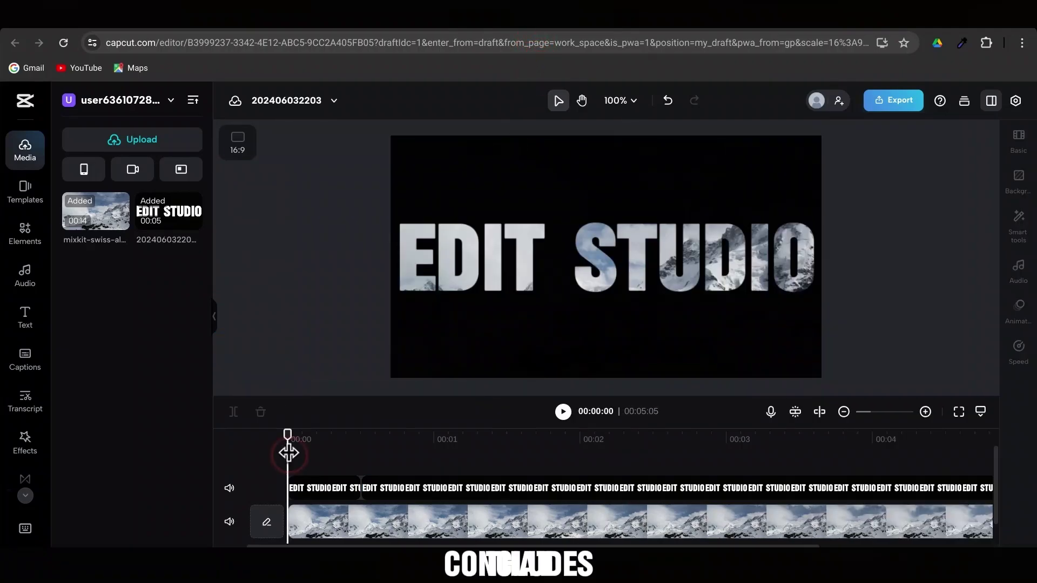